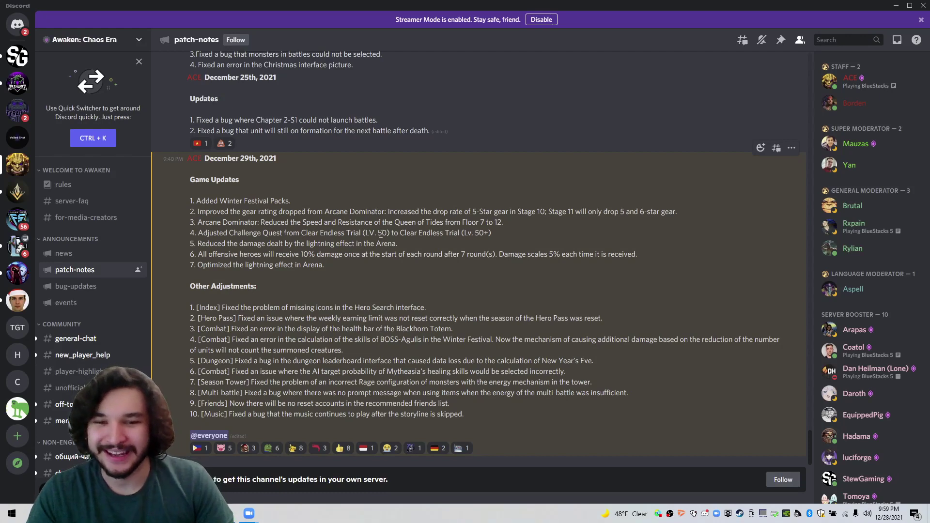
Step: Highlight the December 29th, 2021 date, then the whole post, then the Other Adjustments items
drag(277, 159, 202, 161)
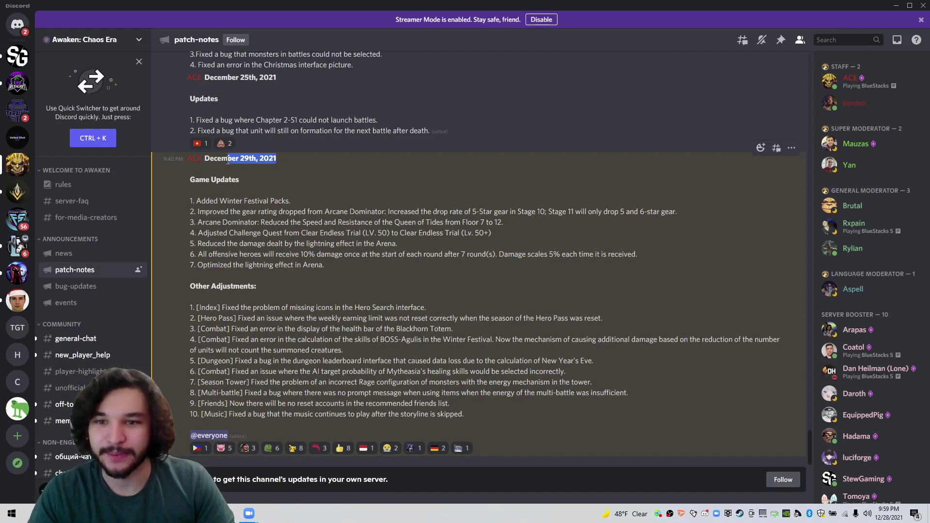
click(187, 174)
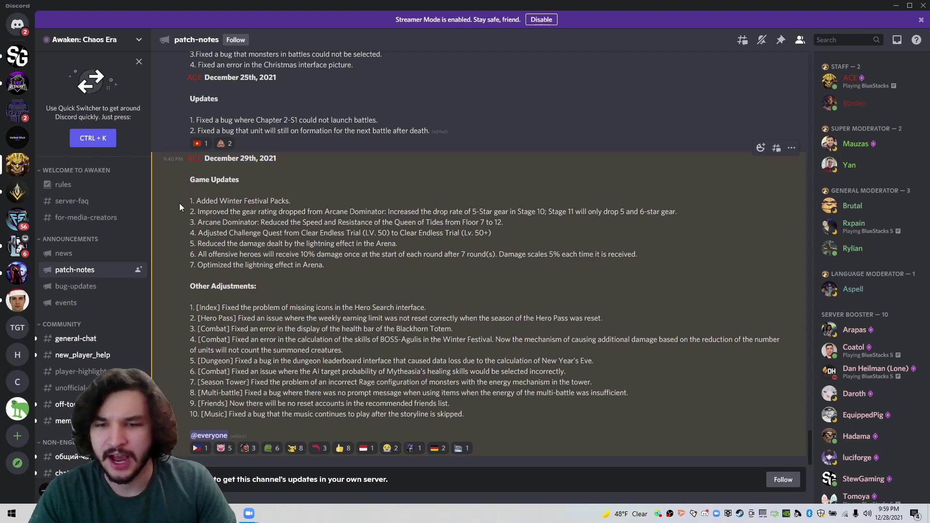
drag(186, 173, 549, 427)
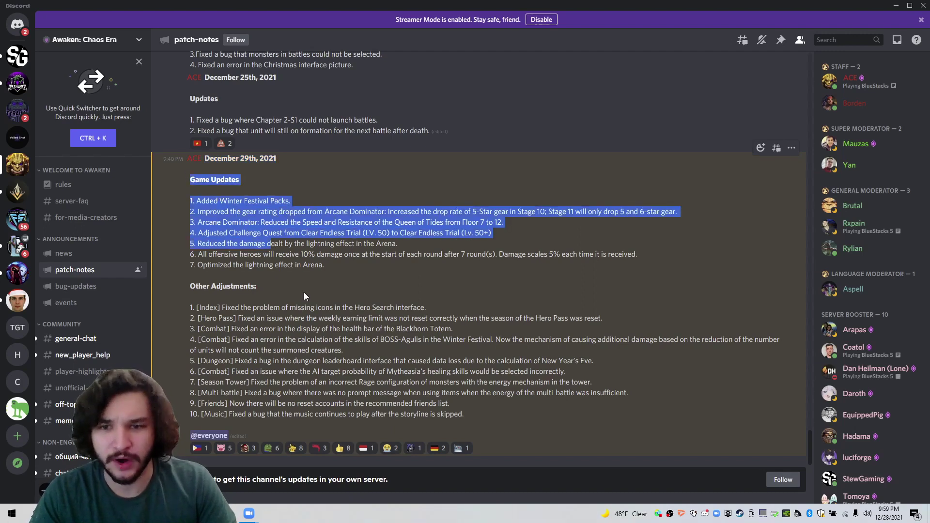
click(440, 292)
mouse_move(186, 304)
mouse_down()
mouse_move(449, 360)
mouse_move(503, 422)
mouse_up()
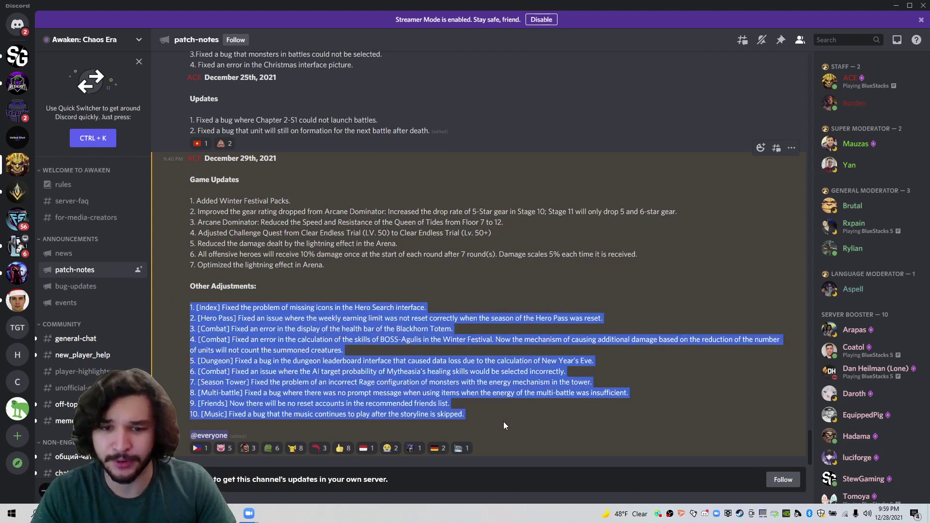
click(427, 354)
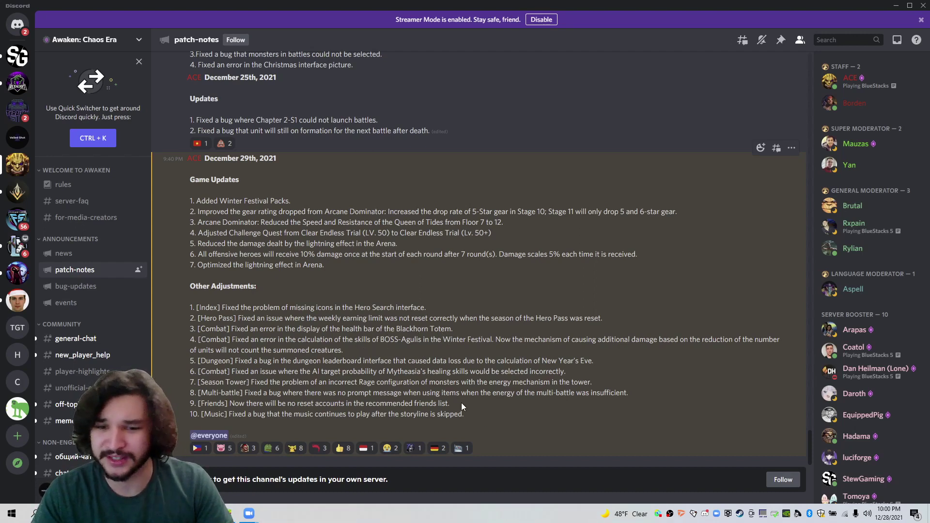
Step: Highlight adjustment item 9 about reset accounts and item 6 about Mytheasia healing skills
drag(451, 403, 218, 404)
click(188, 408)
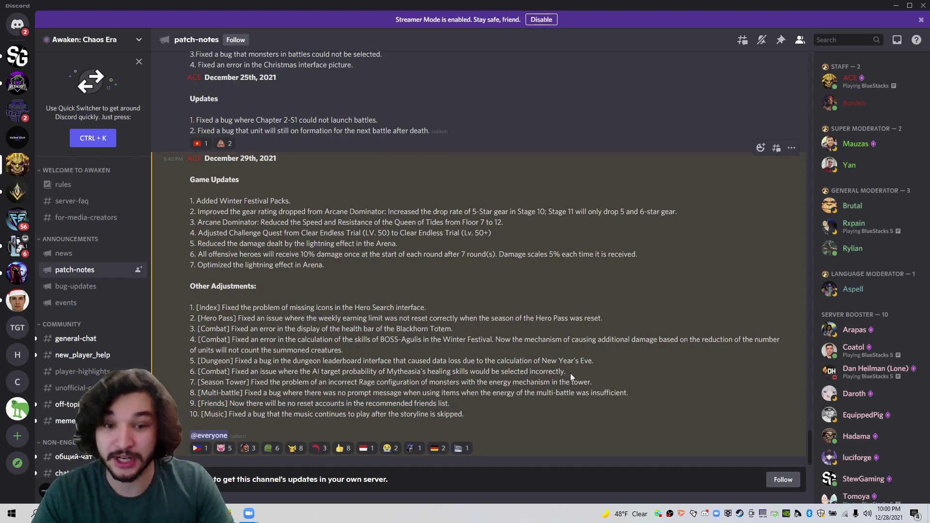
drag(567, 373, 190, 371)
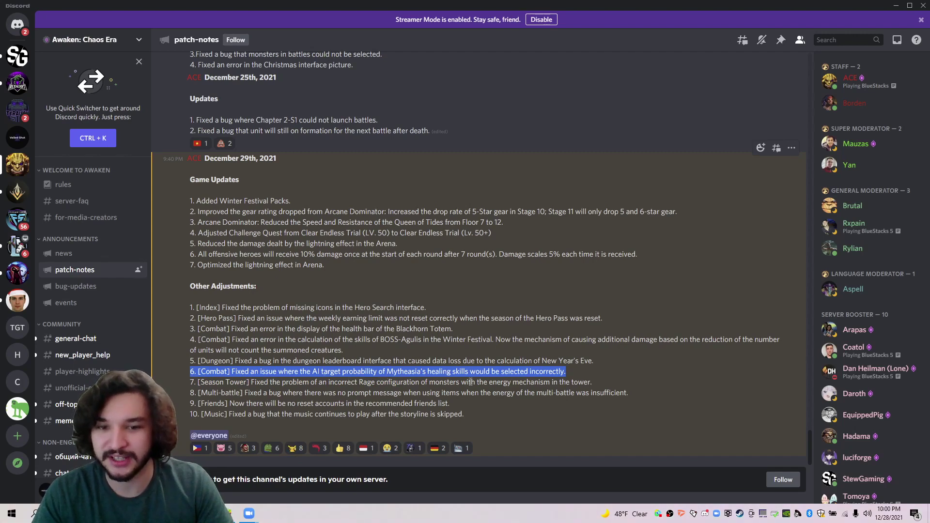
click(512, 372)
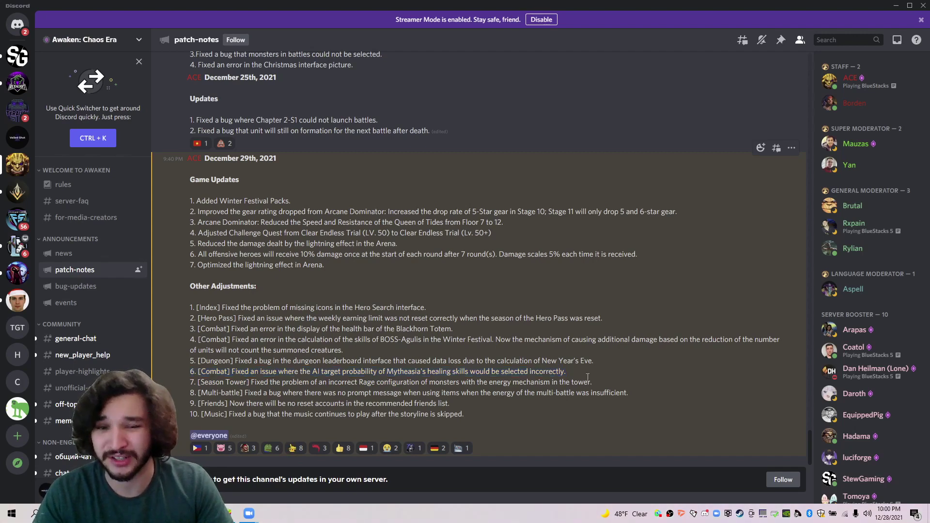
drag(565, 371, 310, 372)
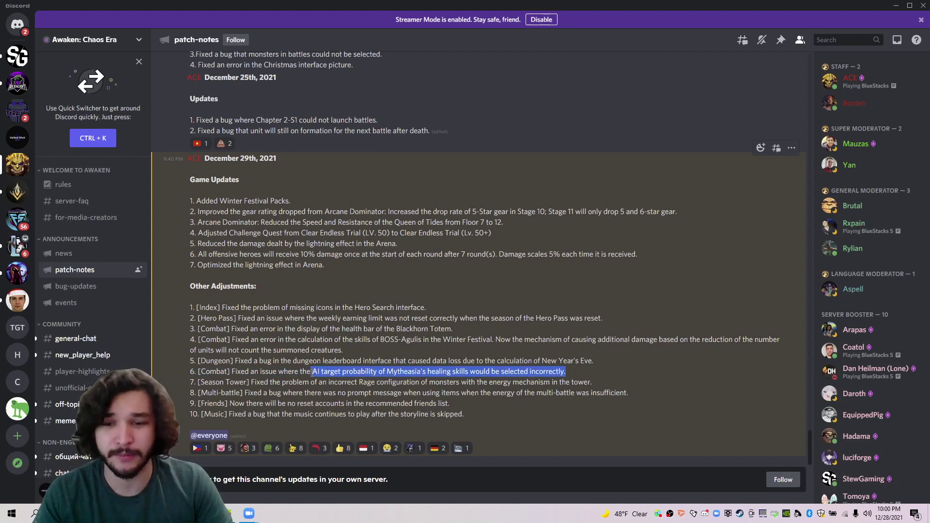
click(267, 373)
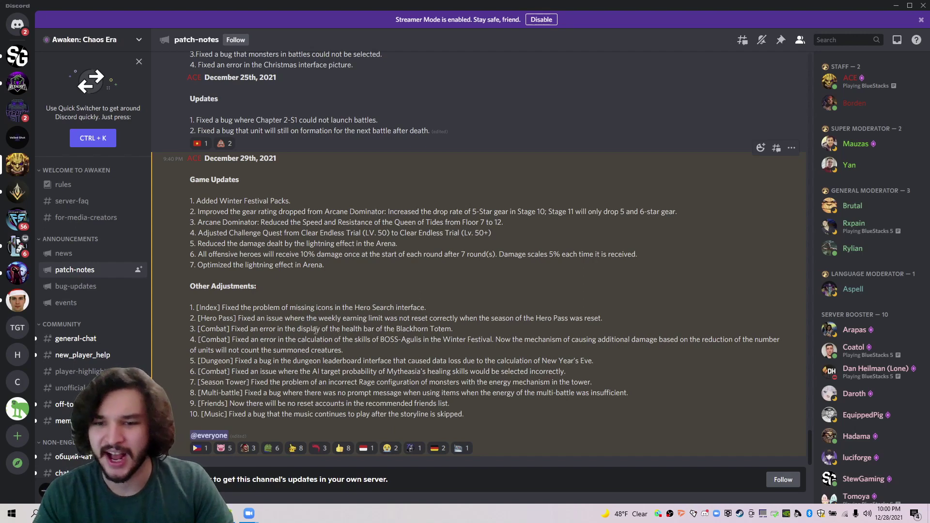
drag(233, 372, 682, 370)
click(490, 267)
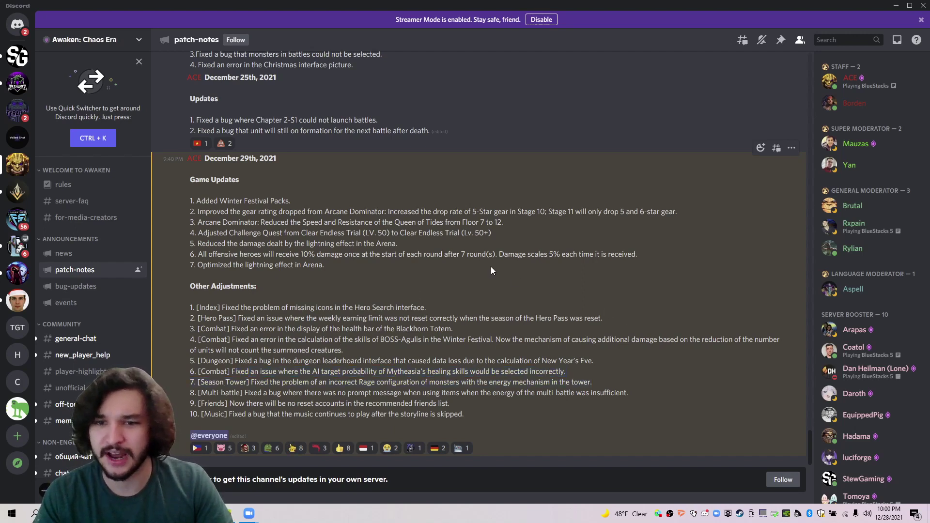
Step: Highlight the Winter Festival Packs line, then the gear rating item, clearing each selection
drag(186, 200, 275, 200)
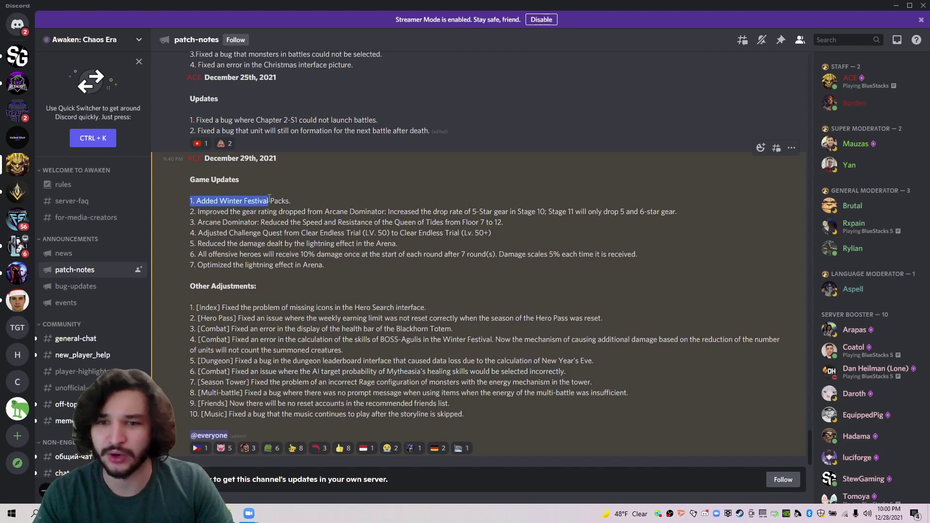
click(305, 198)
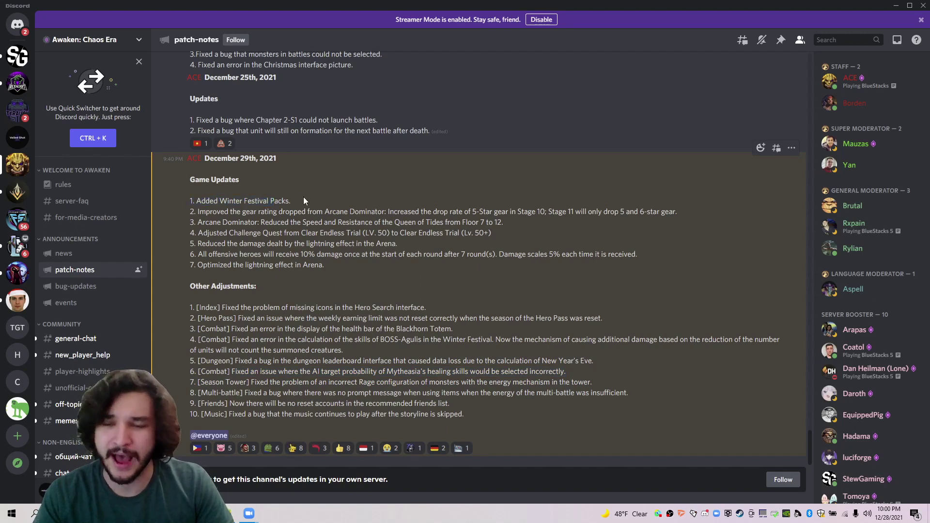
drag(290, 200, 184, 200)
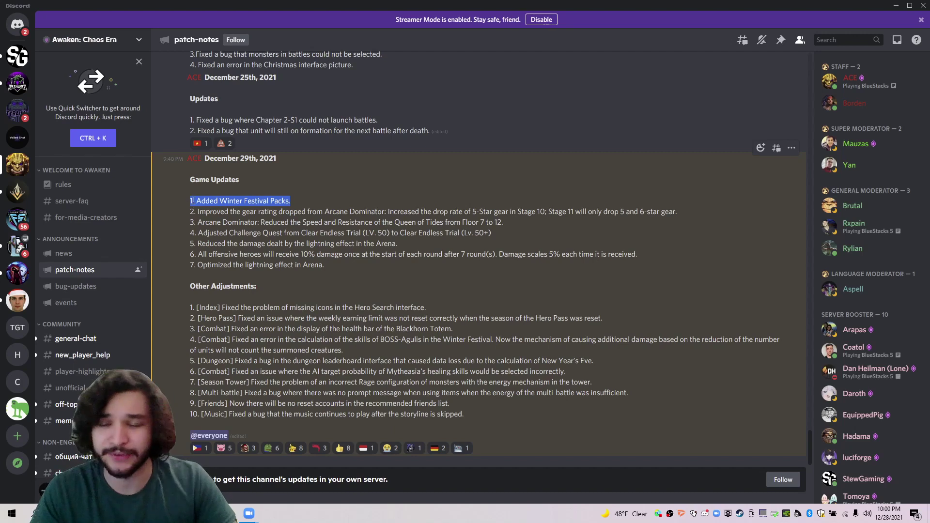
click(265, 188)
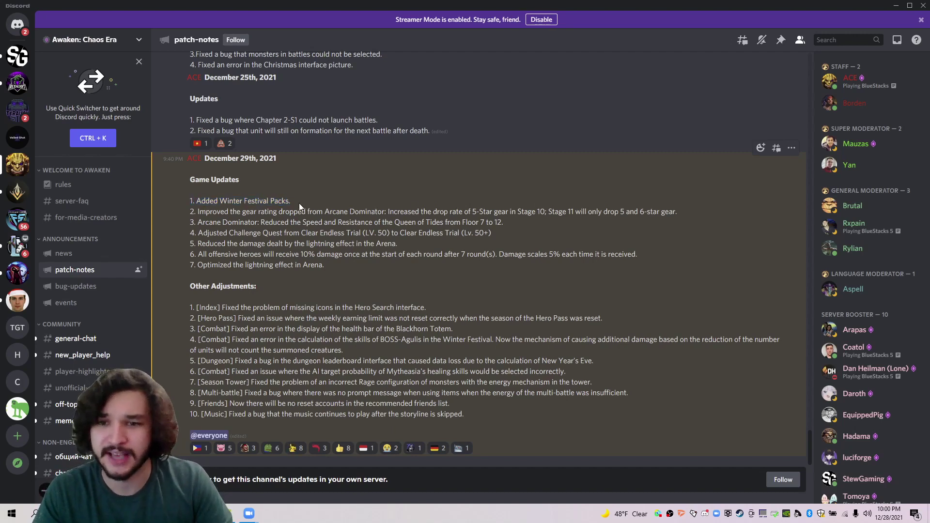
drag(190, 212, 572, 210)
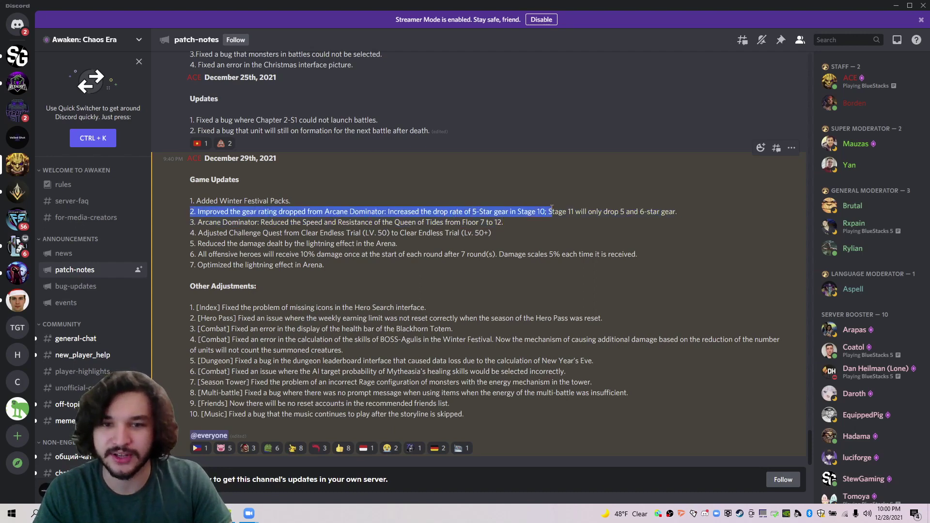
click(576, 211)
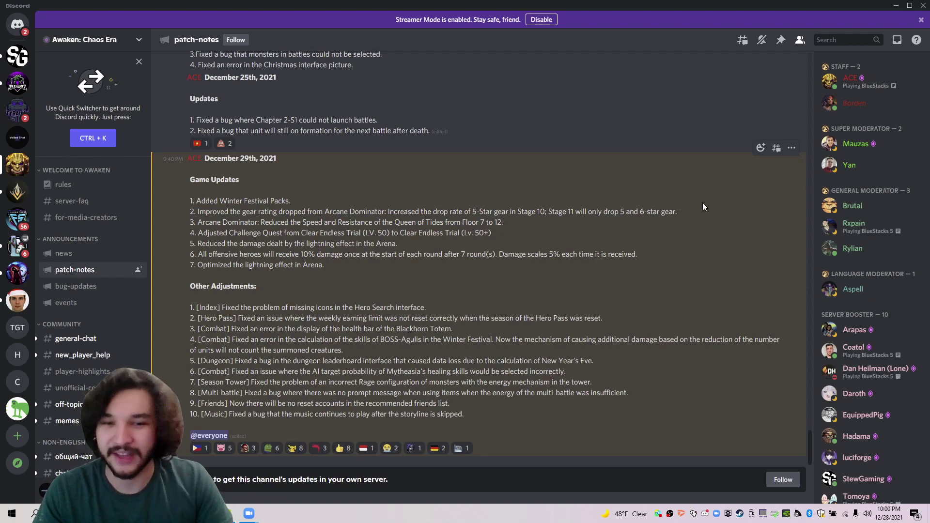
triple_click(626, 212)
click(627, 211)
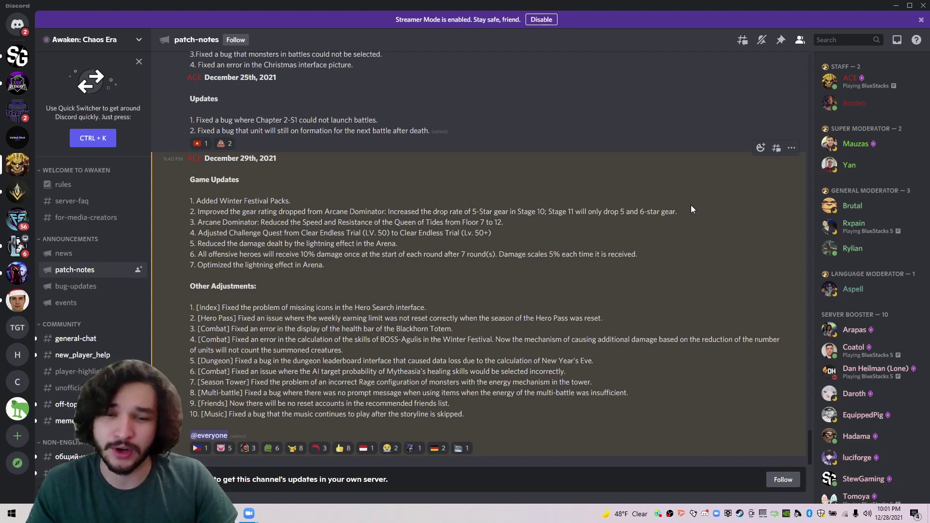
Step: Highlight the Stage 11 gear drop sentence and the Queen of Tides speed reduction
mouse_move(567, 212)
mouse_down()
mouse_move(678, 211)
mouse_move(549, 211)
mouse_up()
click(678, 211)
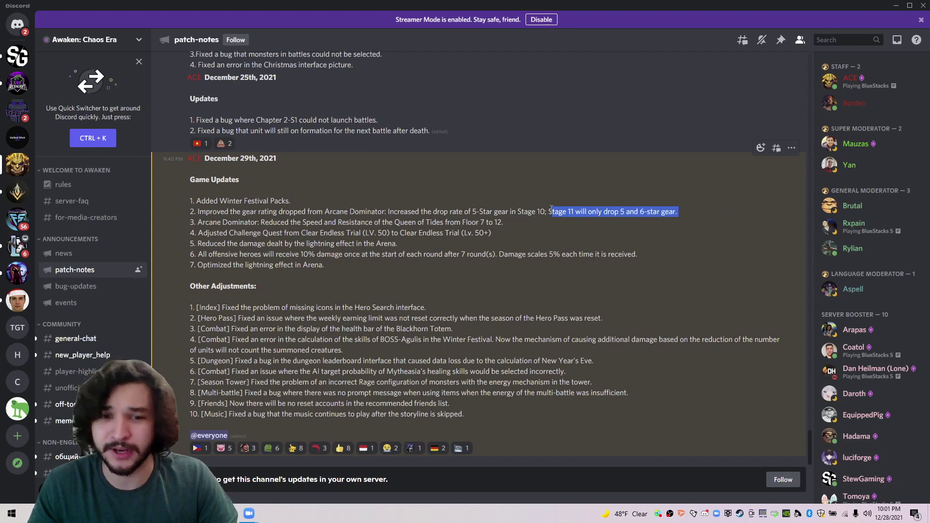
click(536, 228)
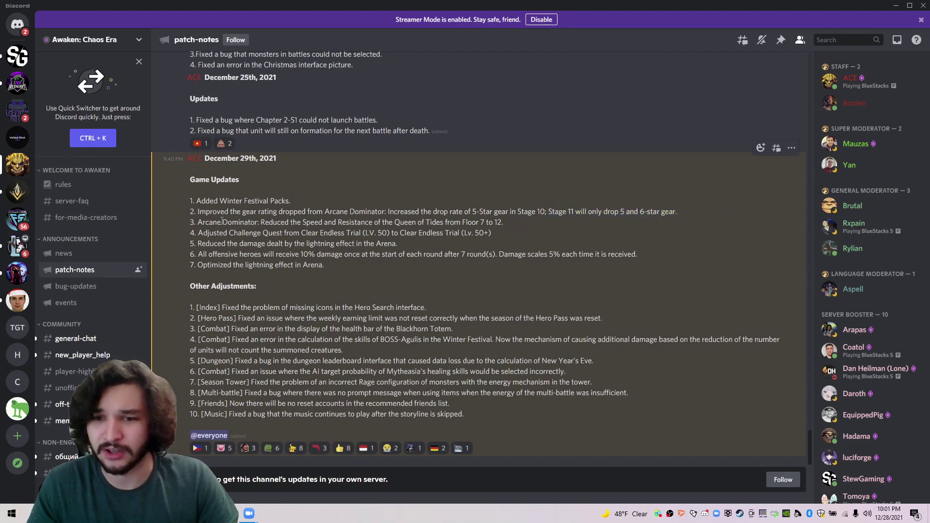
drag(259, 221, 509, 222)
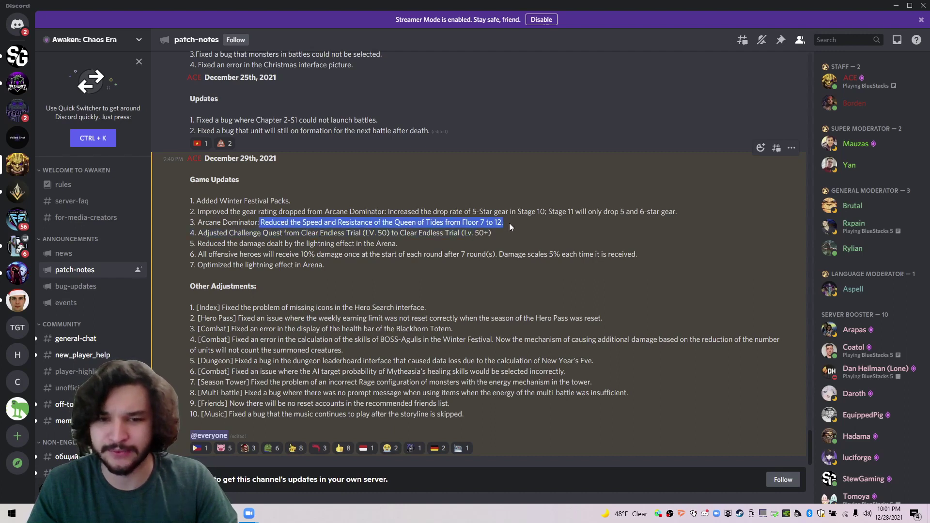
click(514, 224)
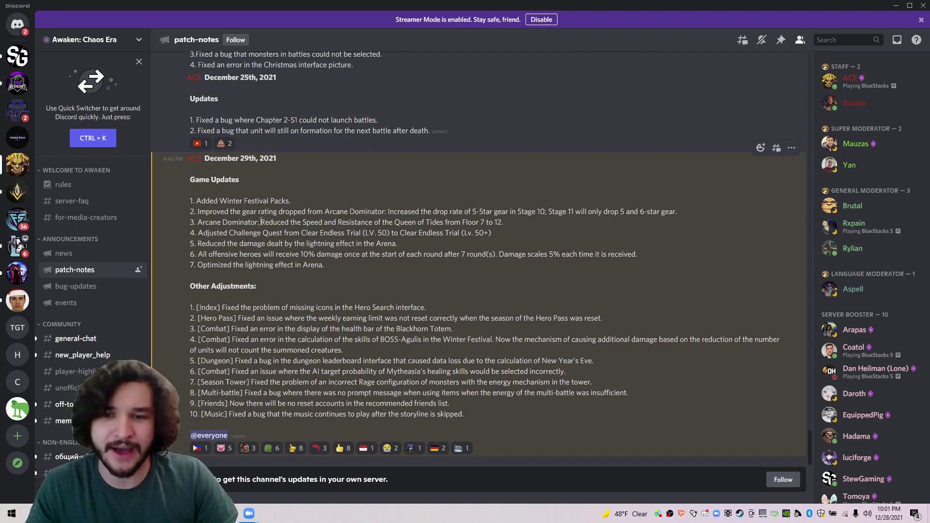
Step: Highlight item 3's Arcane Dominator label, Queen of Tides floor change, and speed-resistance text
drag(260, 222, 198, 222)
click(198, 222)
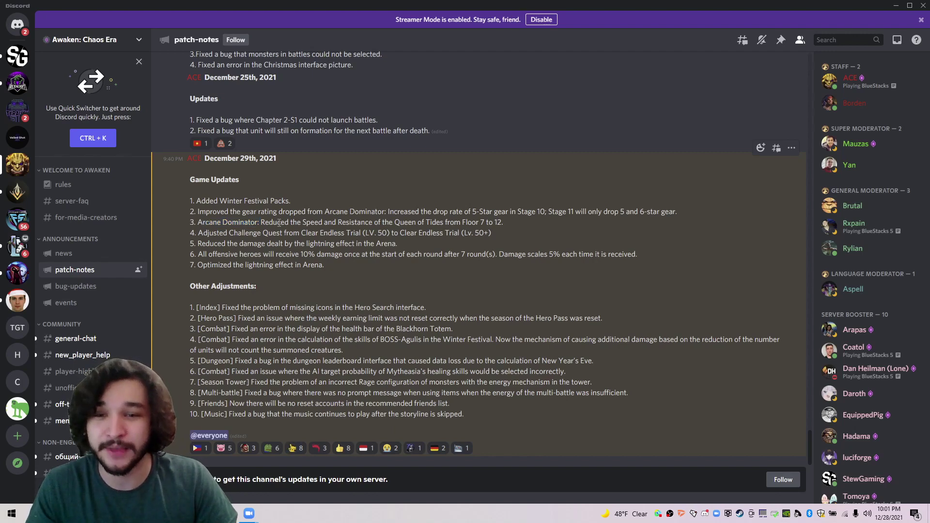
drag(262, 222, 509, 224)
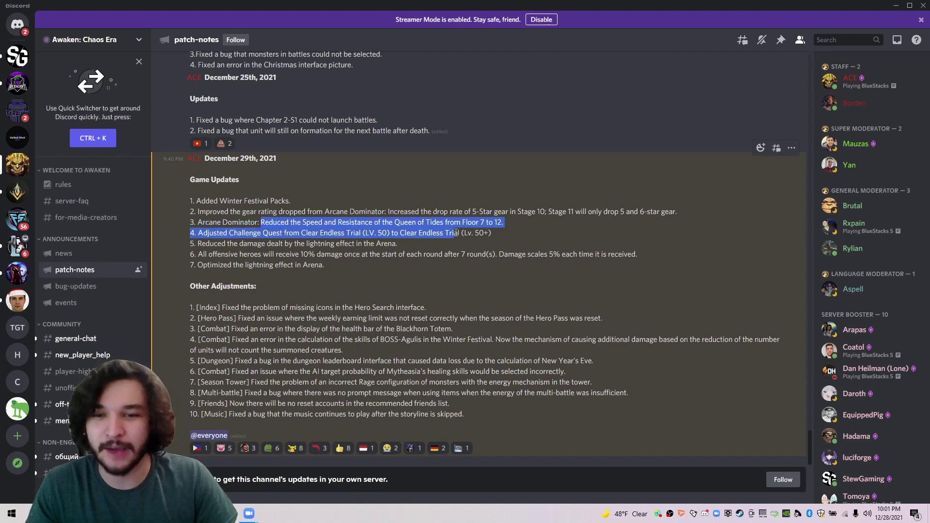
click(512, 229)
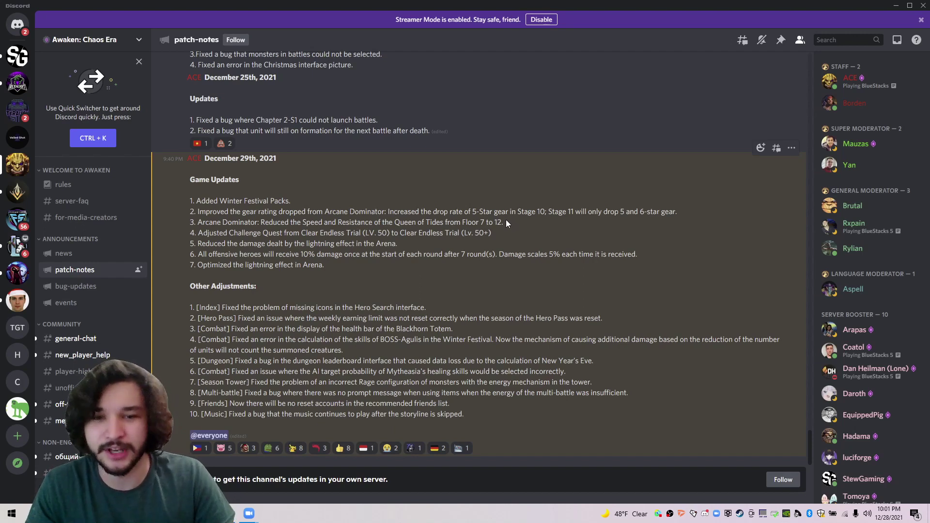
drag(506, 221, 304, 222)
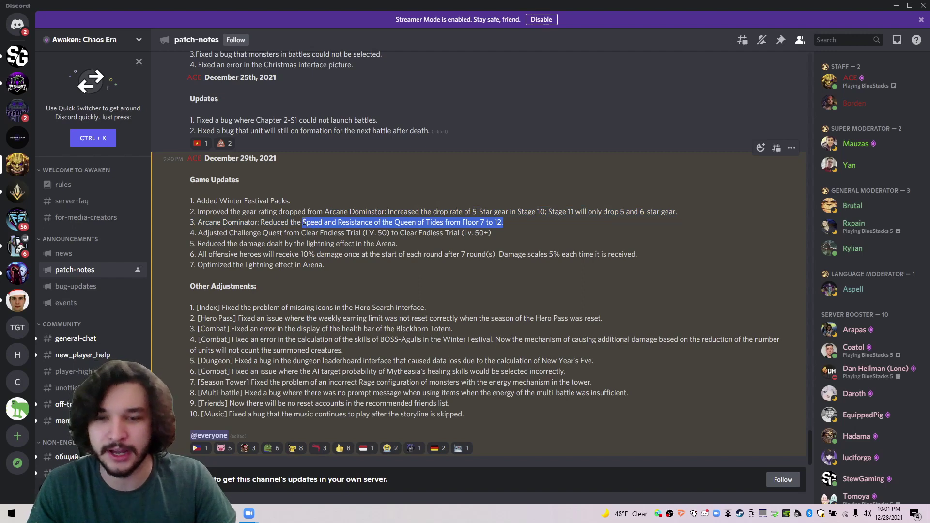
click(263, 222)
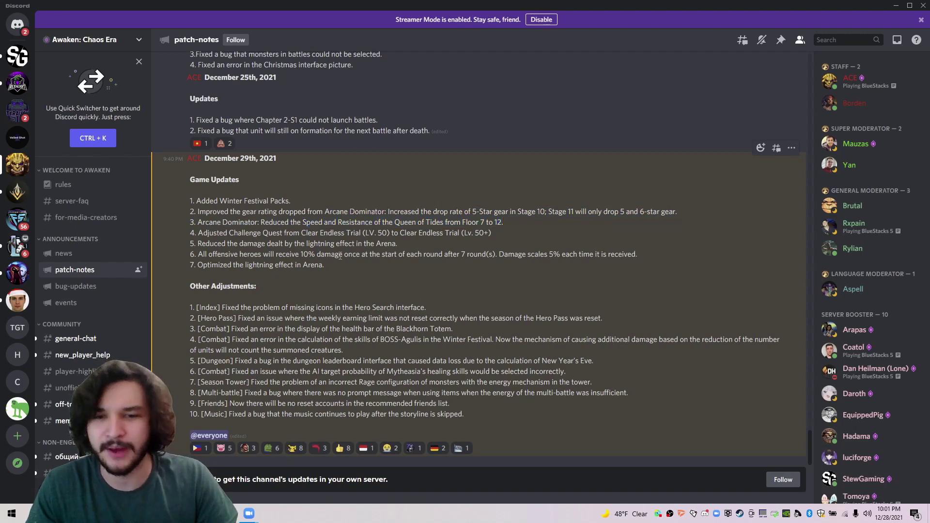
Step: Highlight the Challenge Quest item 4, its Clear Endless Trial (Lv. 50+) text, and item 5
drag(189, 233, 491, 232)
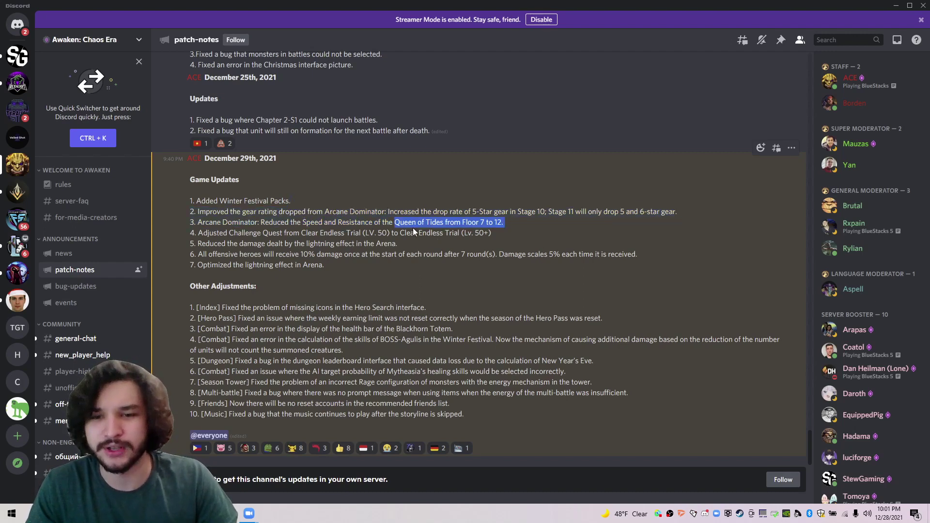
click(509, 234)
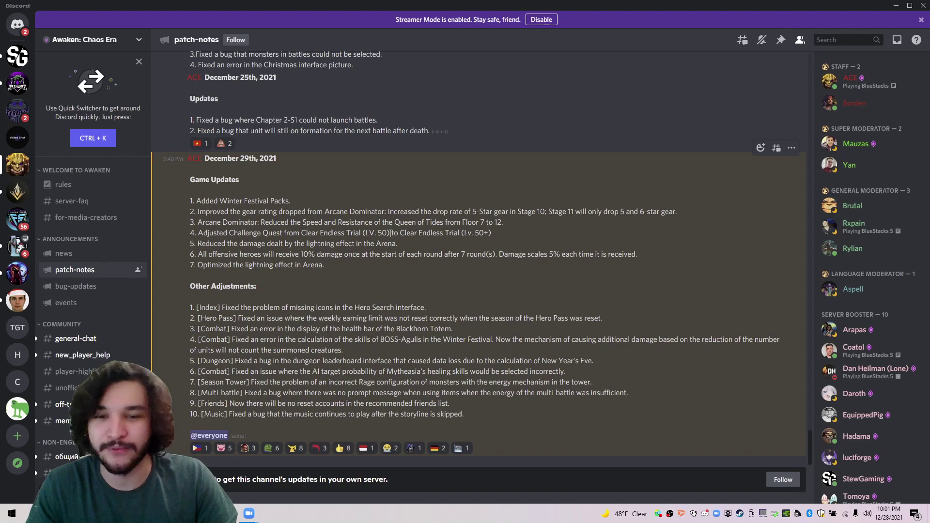
drag(492, 233, 404, 232)
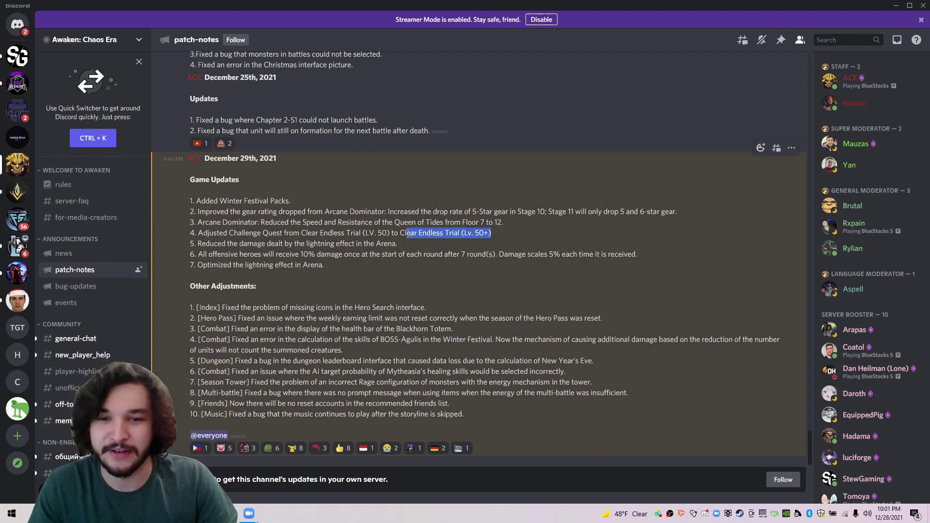
click(410, 252)
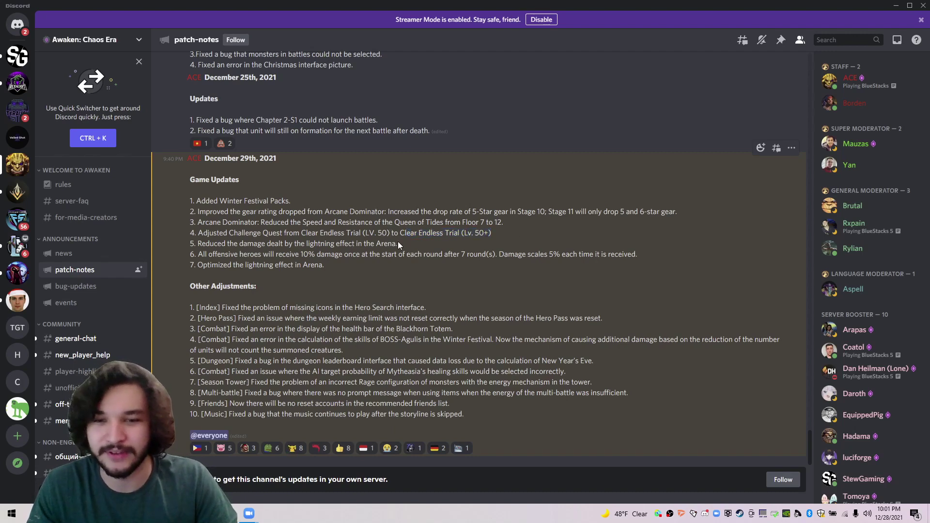
drag(399, 243, 196, 245)
click(240, 245)
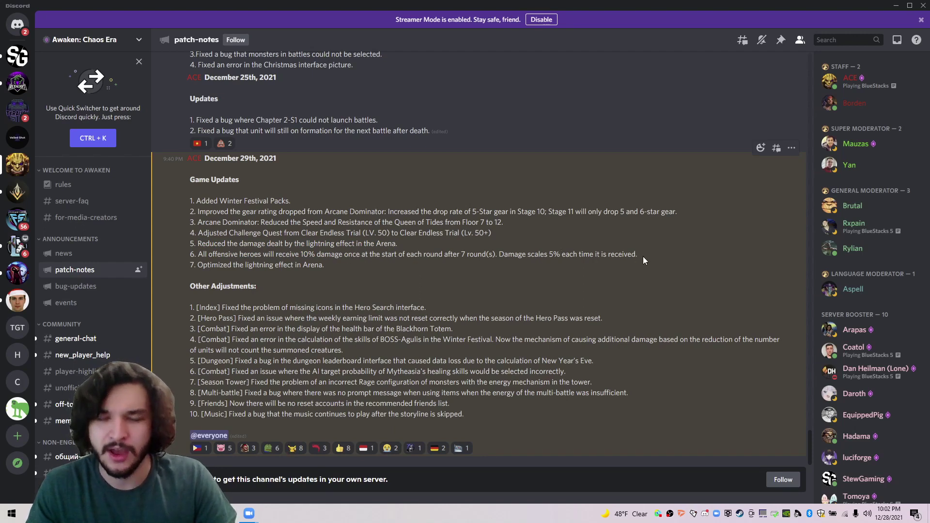
Step: Highlight items 5–7 together, then item 6's 10% damage details and its whole line
mouse_move(637, 255)
mouse_down()
mouse_move(189, 244)
mouse_move(539, 261)
mouse_up()
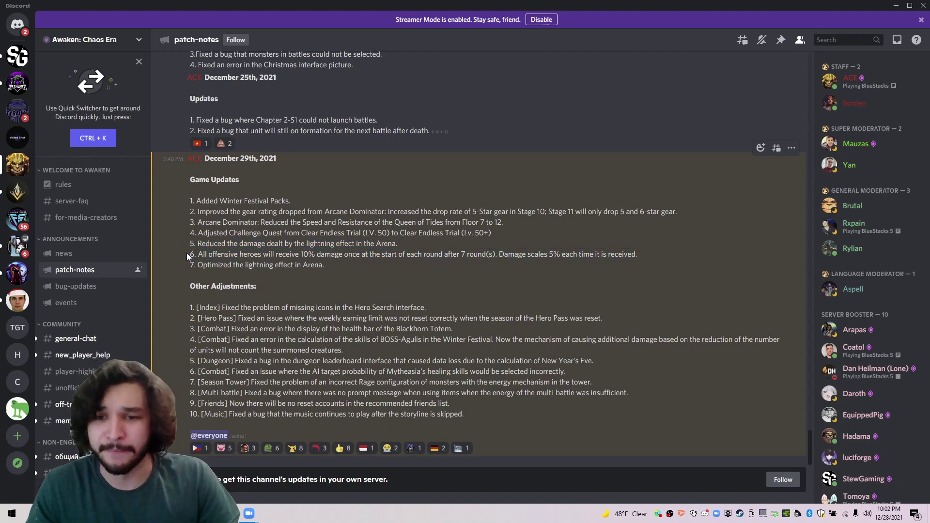
click(652, 260)
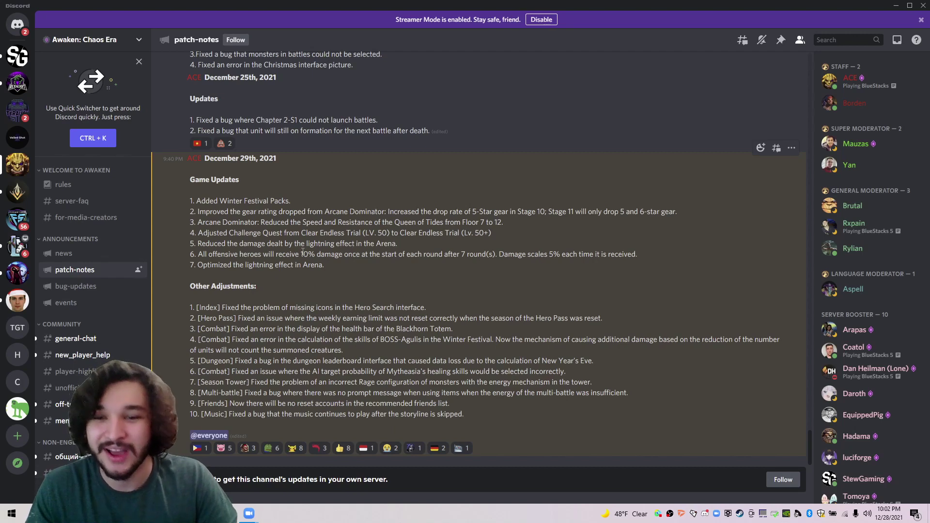
drag(301, 254, 659, 250)
click(662, 254)
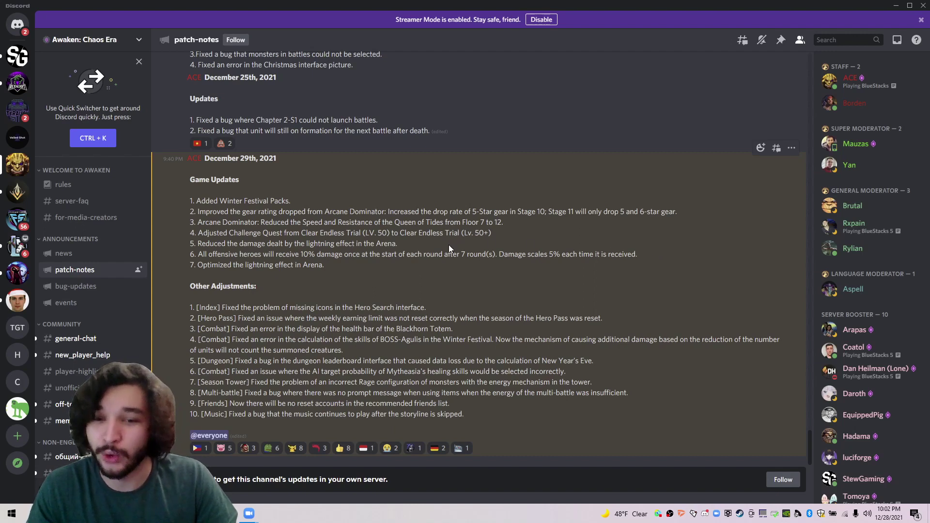
drag(640, 254, 183, 247)
click(336, 273)
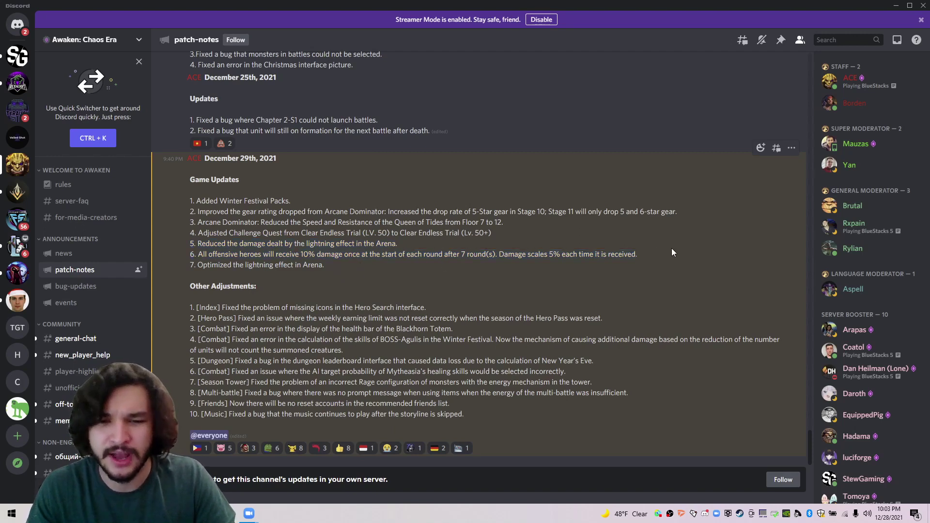
Step: Highlight lightning optimization item 7, items 5–7 again, then the whole gear rating item 2
drag(332, 263, 189, 267)
click(298, 266)
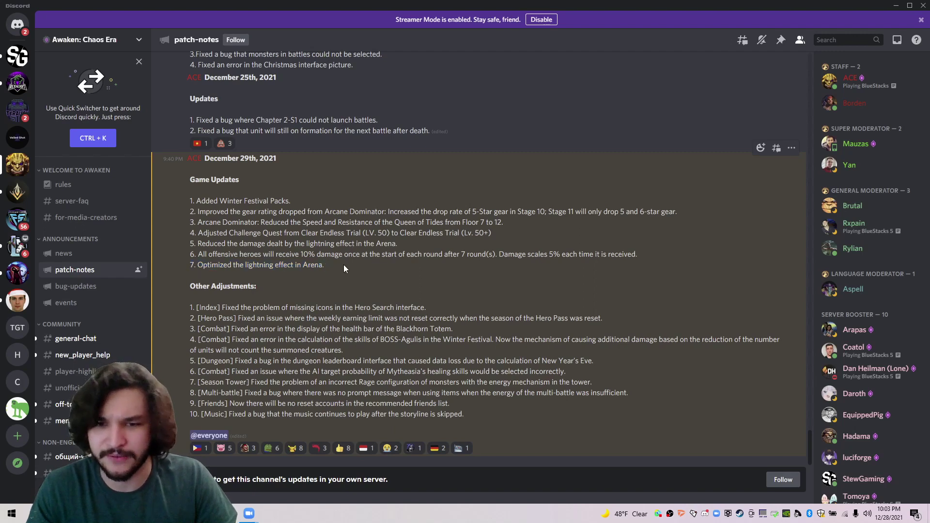
drag(326, 265, 197, 243)
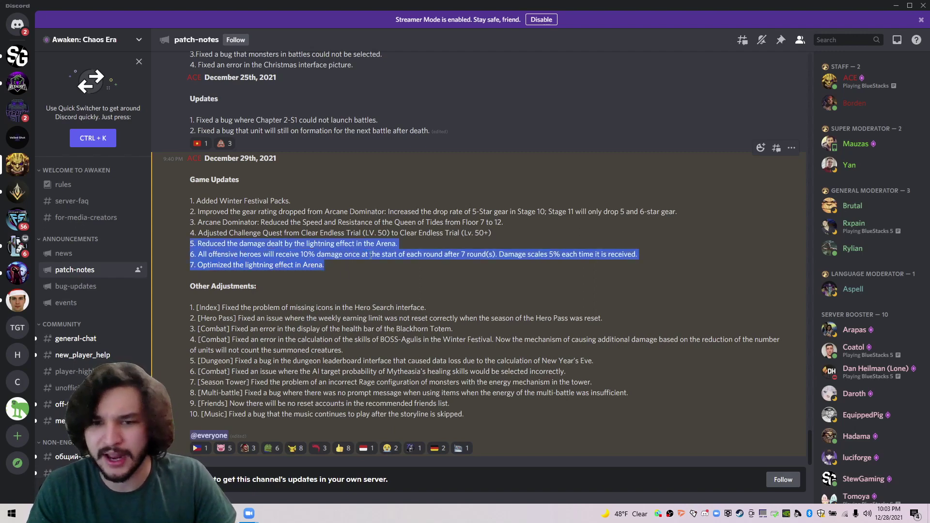
click(656, 230)
drag(686, 213, 187, 211)
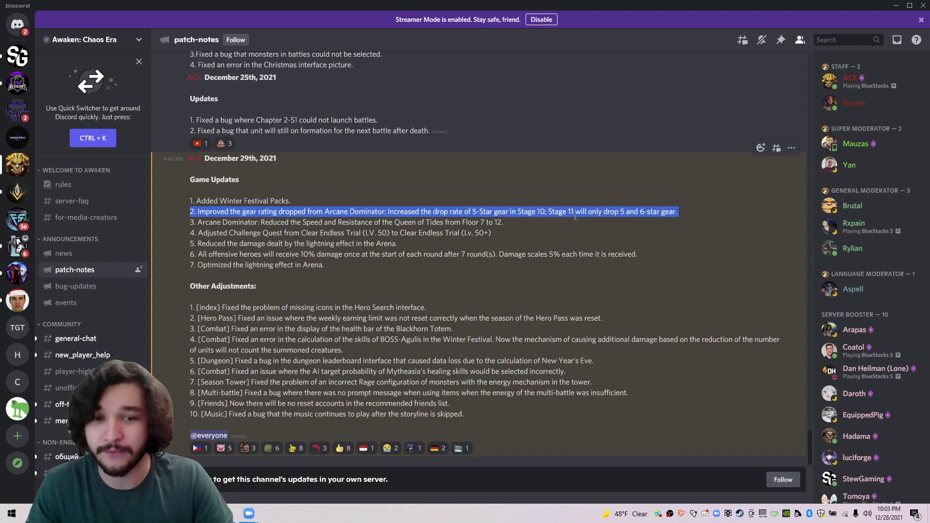
click(547, 213)
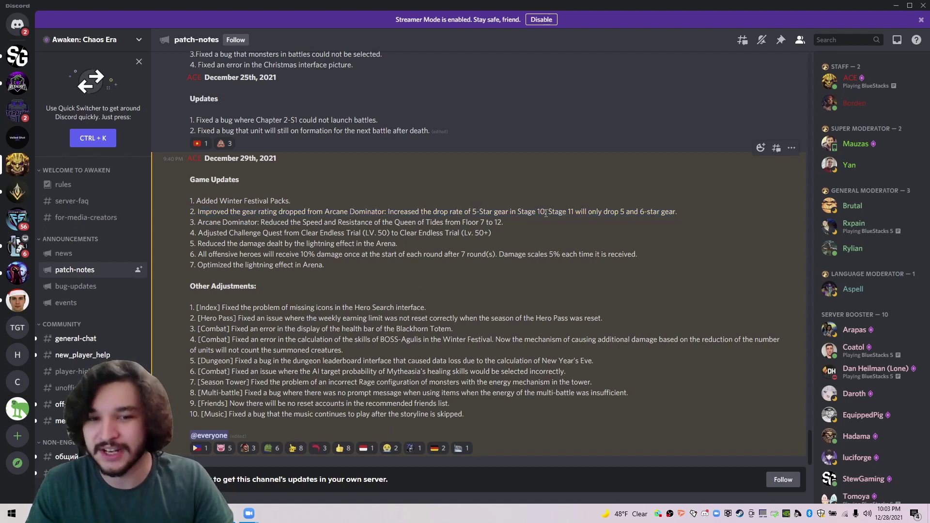
drag(547, 212, 683, 213)
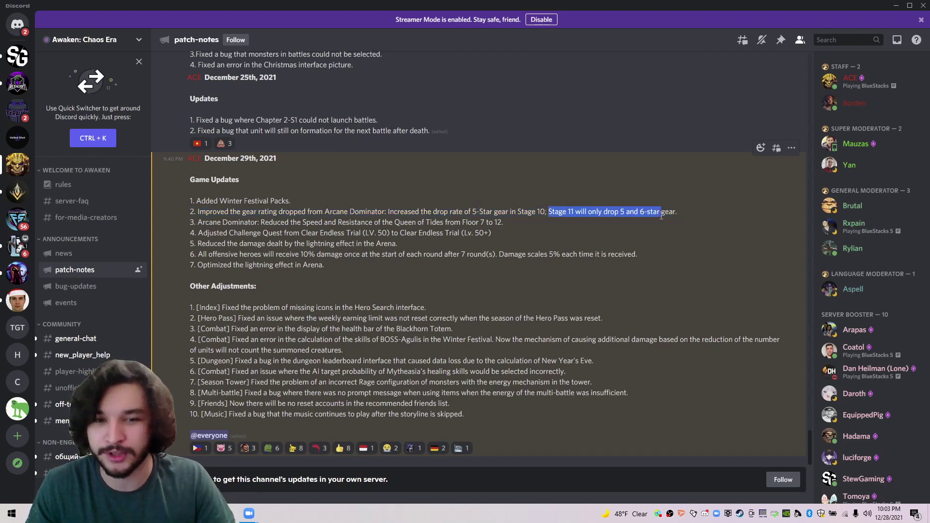
click(686, 214)
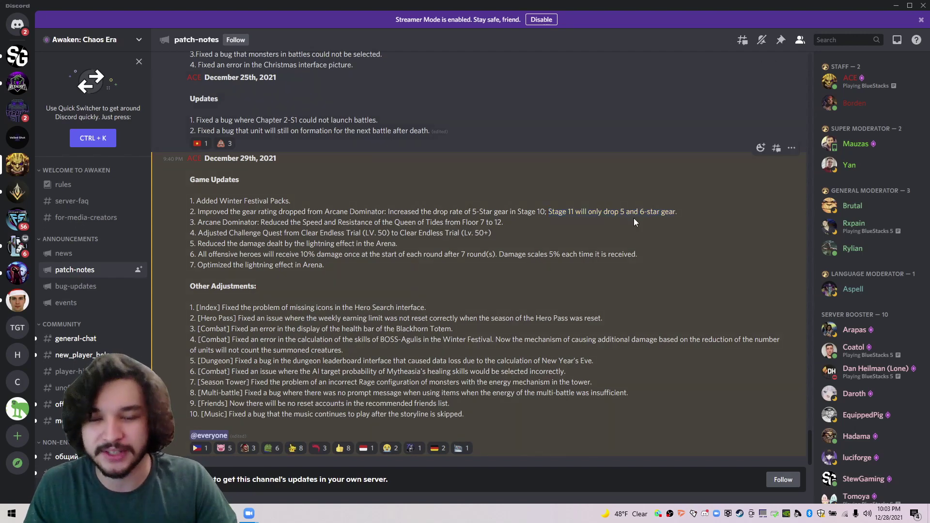